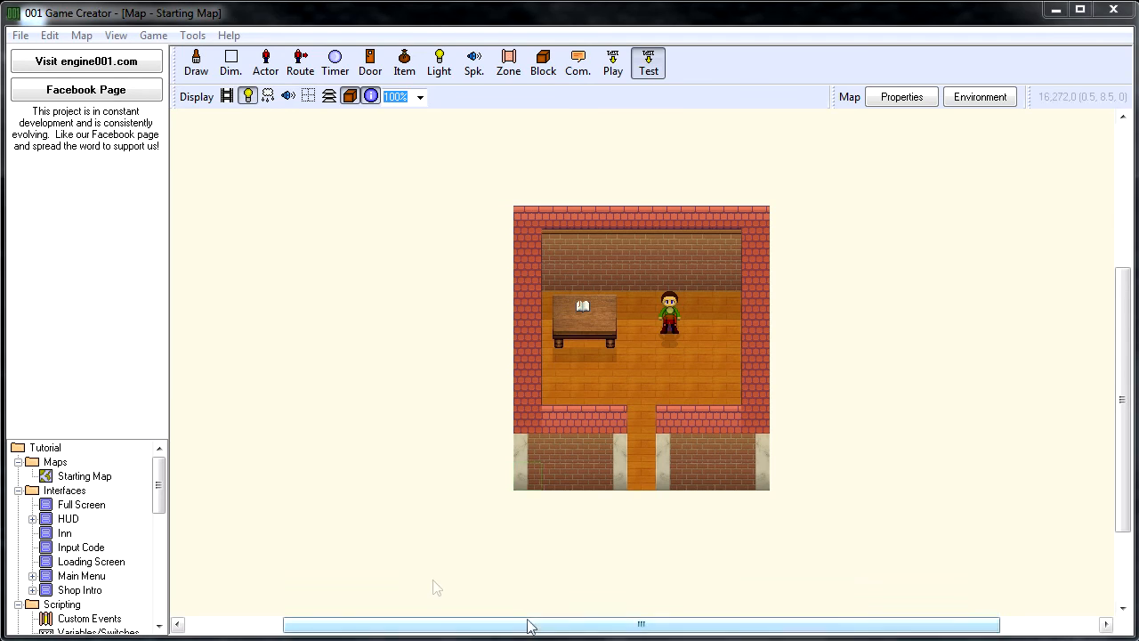
- Create a new map named "Second map" with a width of 9 and a height of 9
{"action": "left_click", "coordinate": [53, 464]}
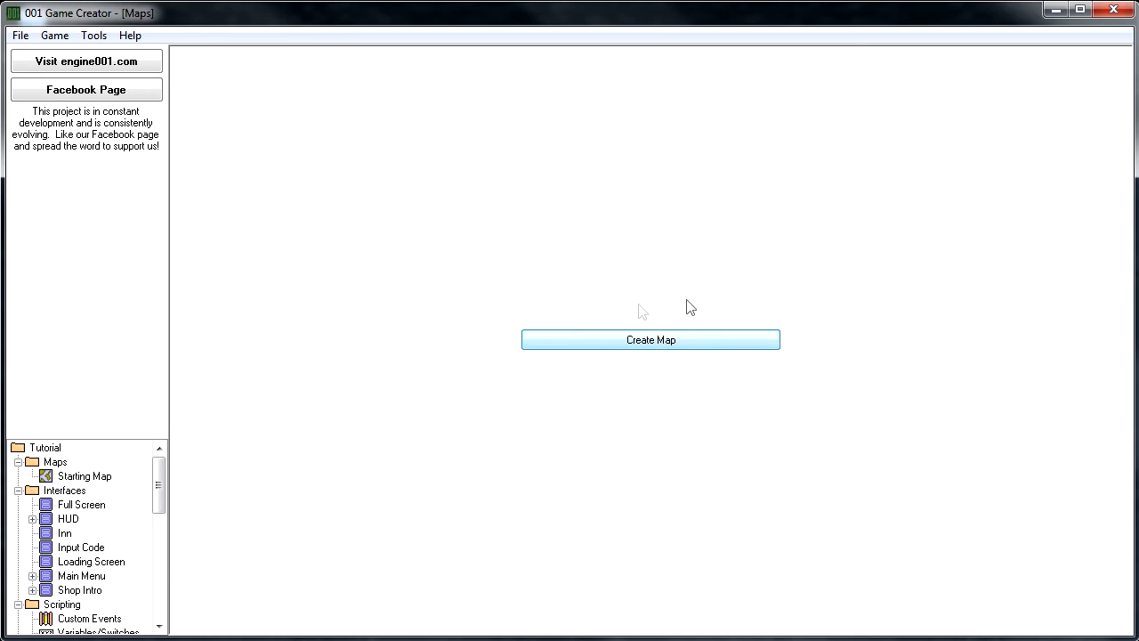
{"action": "left_click", "coordinate": [637, 347]}
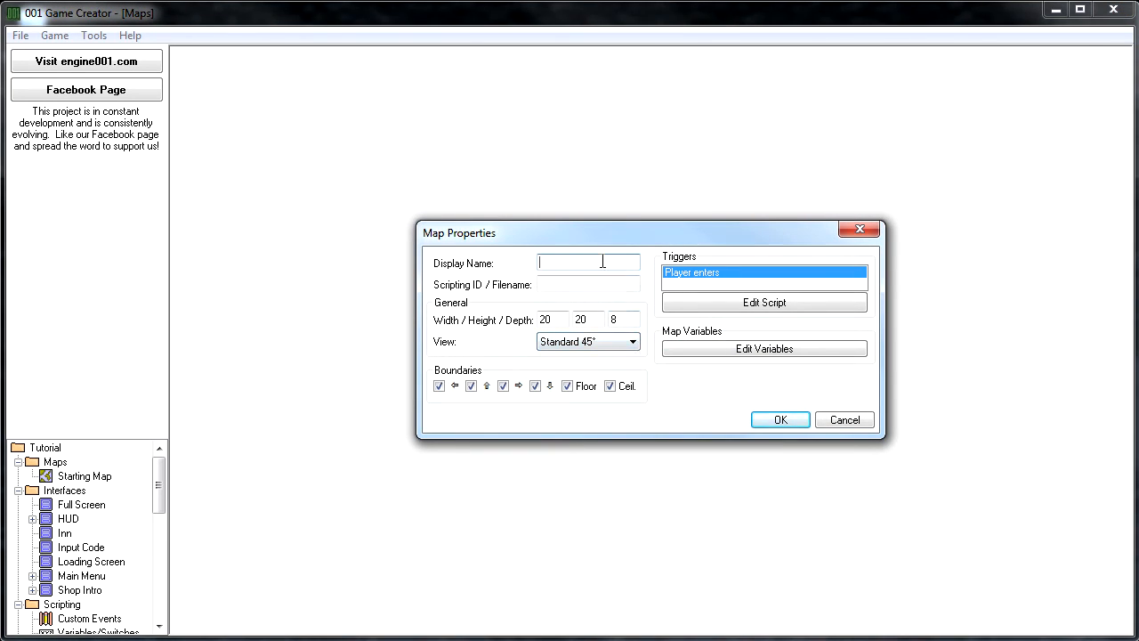
{"action": "type", "text": "Second map"}
{"action": "left_click_drag", "start_coordinate": [558, 322], "coordinate": [529, 321]}
{"action": "type", "text": "9"}
{"action": "key", "text": "Tab"}
{"action": "type", "text": "9"}
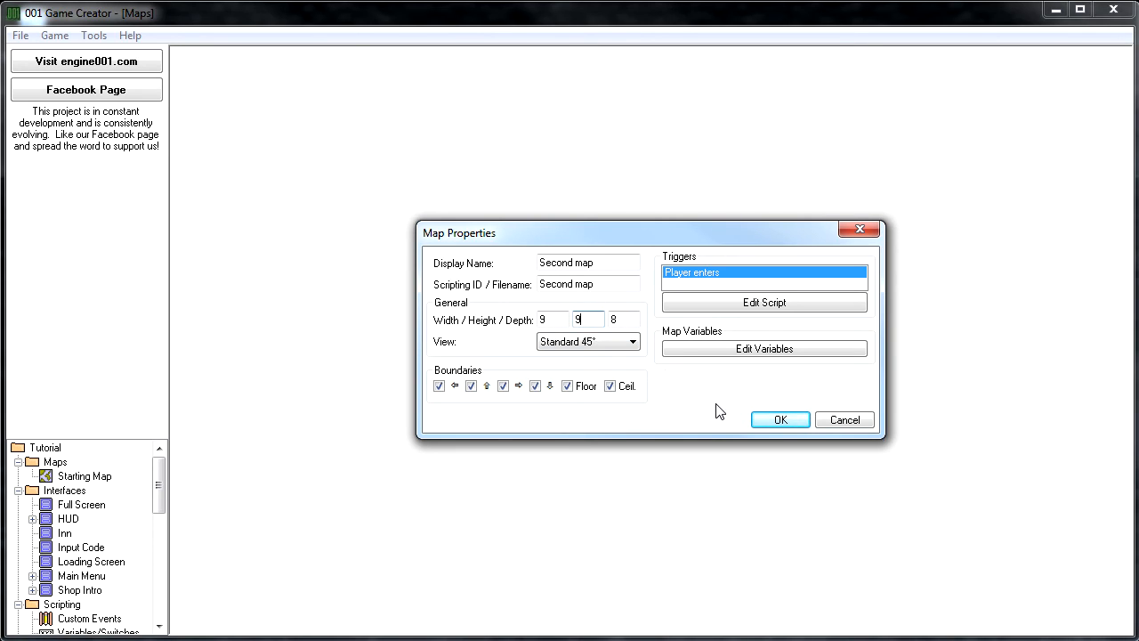
{"action": "left_click", "coordinate": [771, 426]}
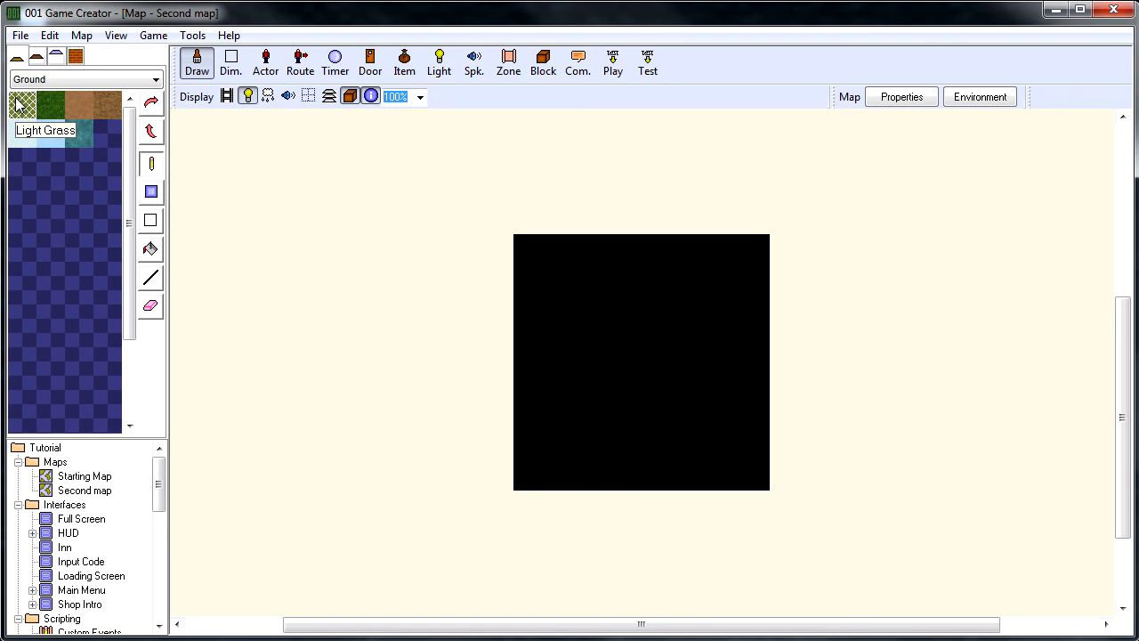
- Cover the whole map with Light Grass and lay a vertical brown dirt path down its middle column
{"action": "left_click", "coordinate": [152, 193]}
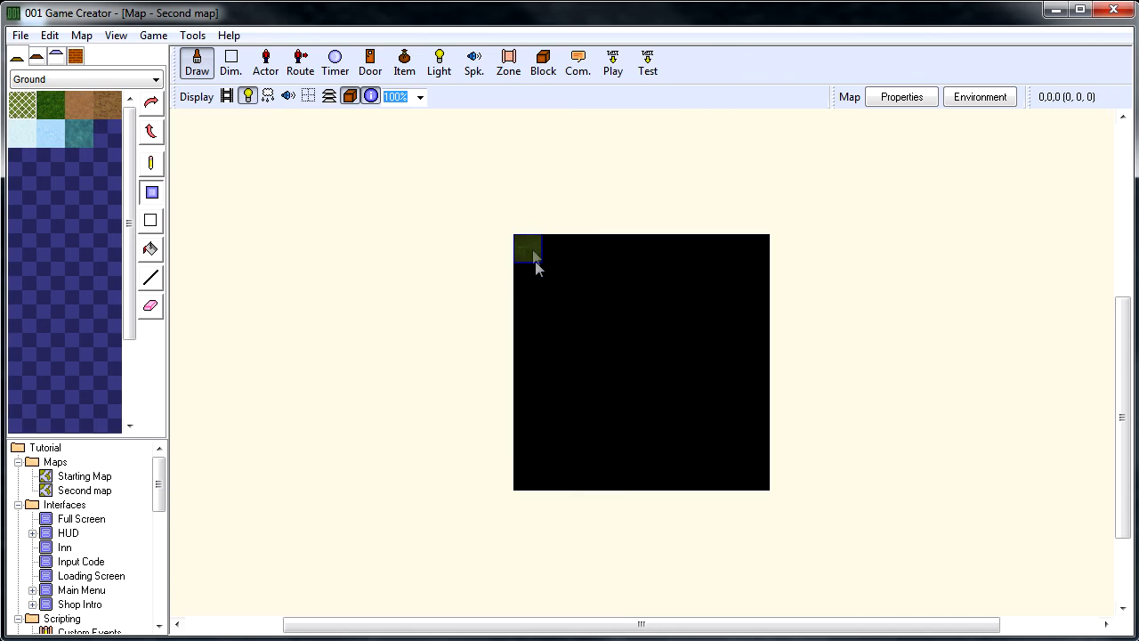
{"action": "left_click_drag", "start_coordinate": [533, 257], "coordinate": [749, 469]}
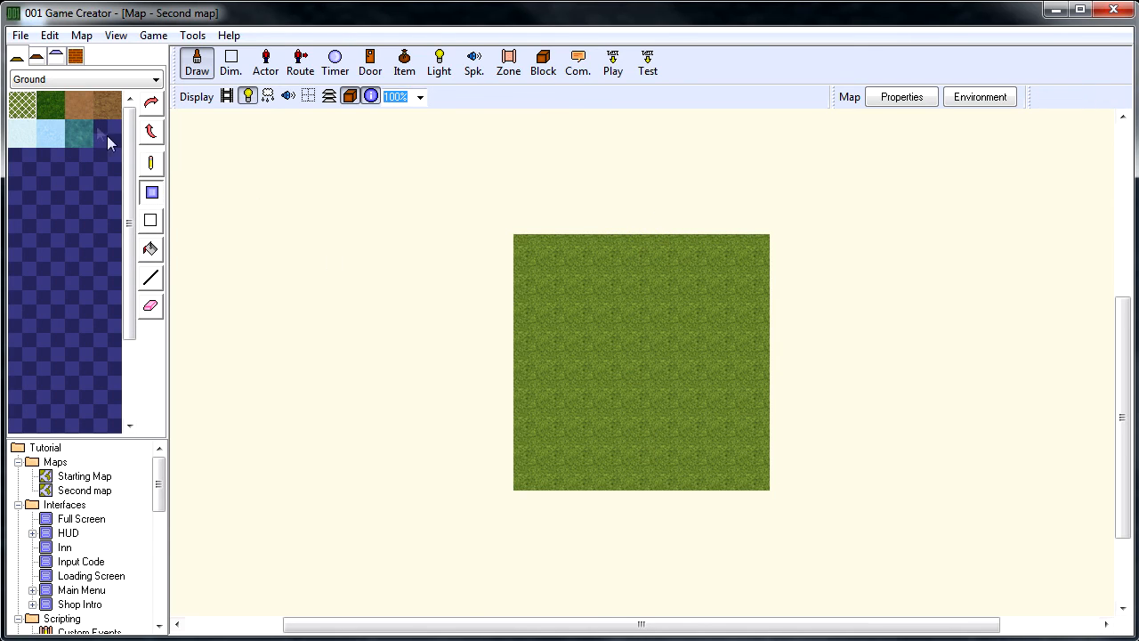
{"action": "left_click", "coordinate": [77, 107]}
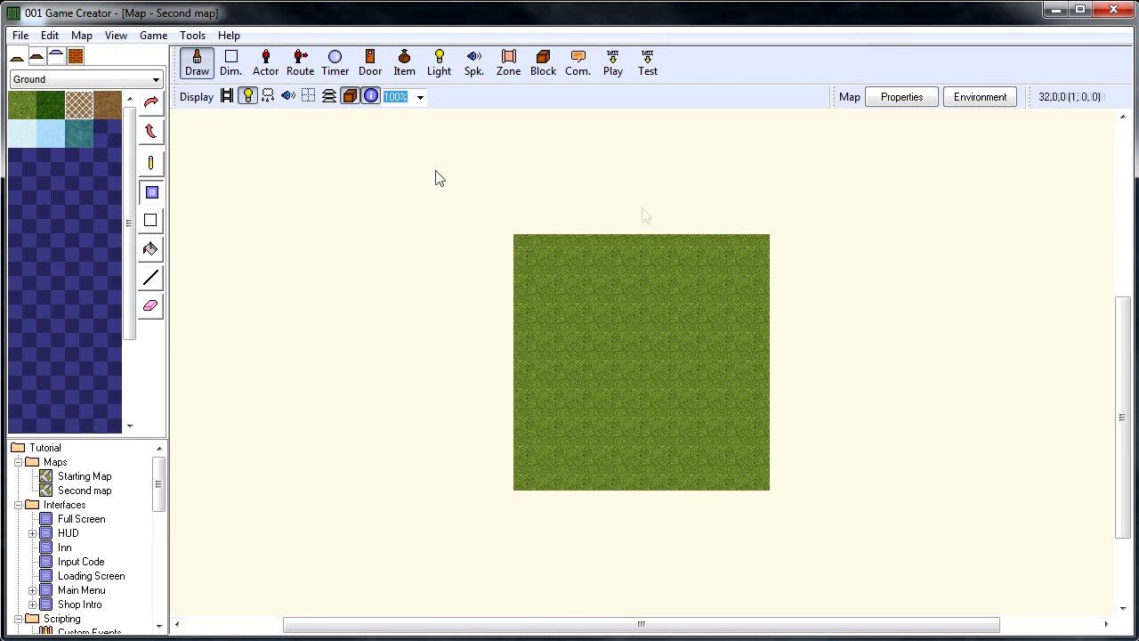
{"action": "left_click_drag", "start_coordinate": [646, 250], "coordinate": [638, 475]}
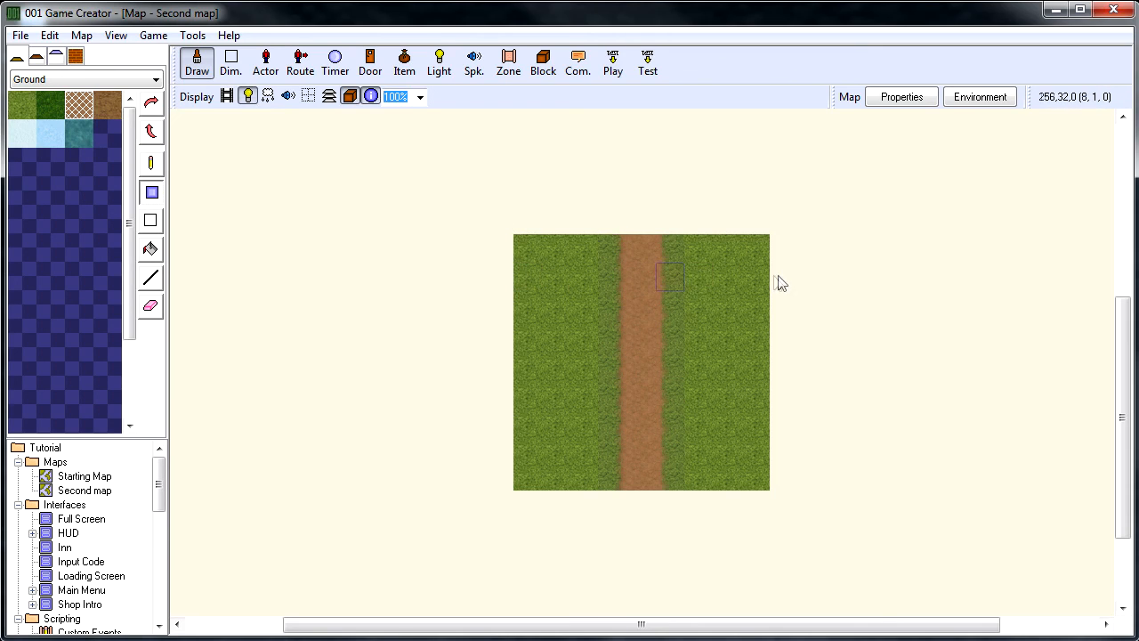
- Build red brick walls across the map's upper edge on both sides of the path, leaving the path column open
{"action": "left_click", "coordinate": [76, 56]}
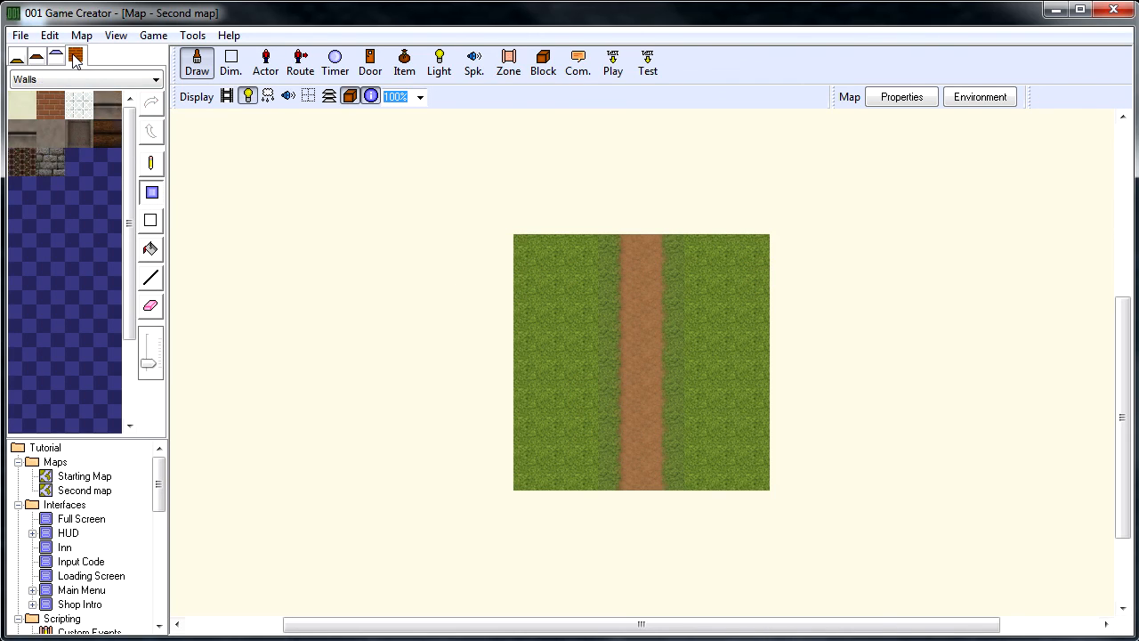
{"action": "left_click", "coordinate": [58, 111]}
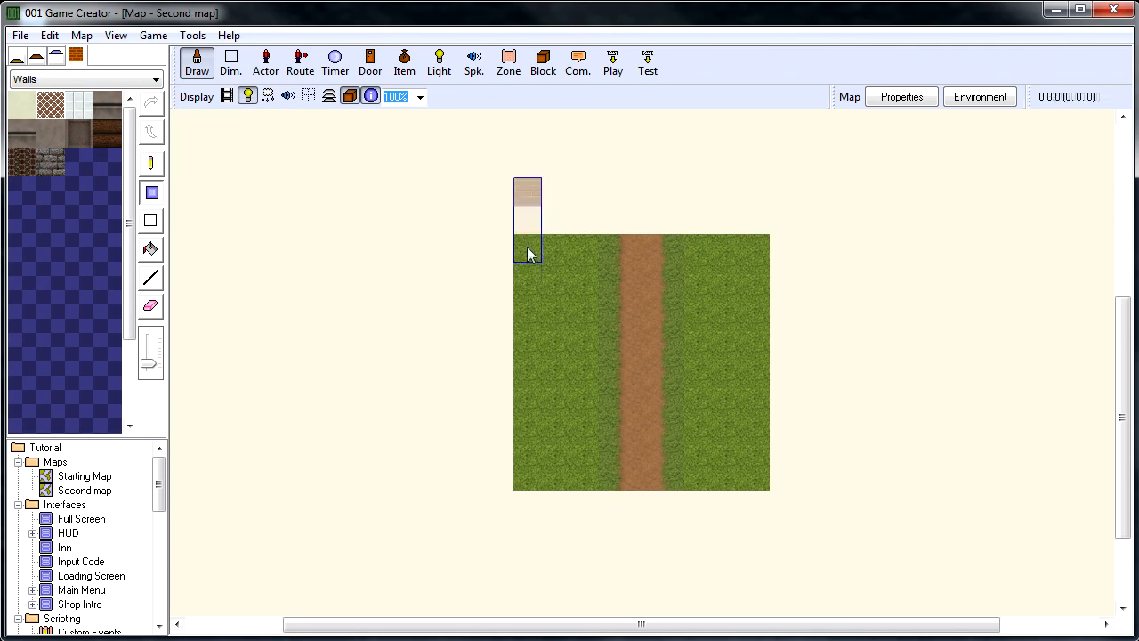
{"action": "left_click_drag", "start_coordinate": [524, 302], "coordinate": [764, 326]}
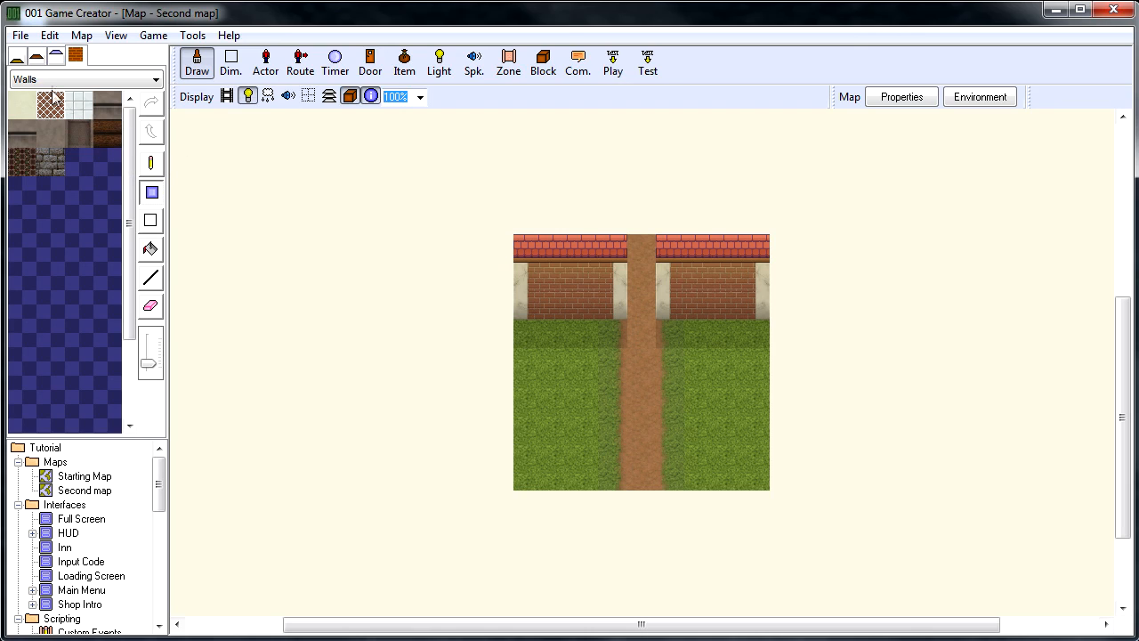
- Lay orange wooden Tiled Floor in the gap between the two brick walls
{"action": "left_click", "coordinate": [18, 57]}
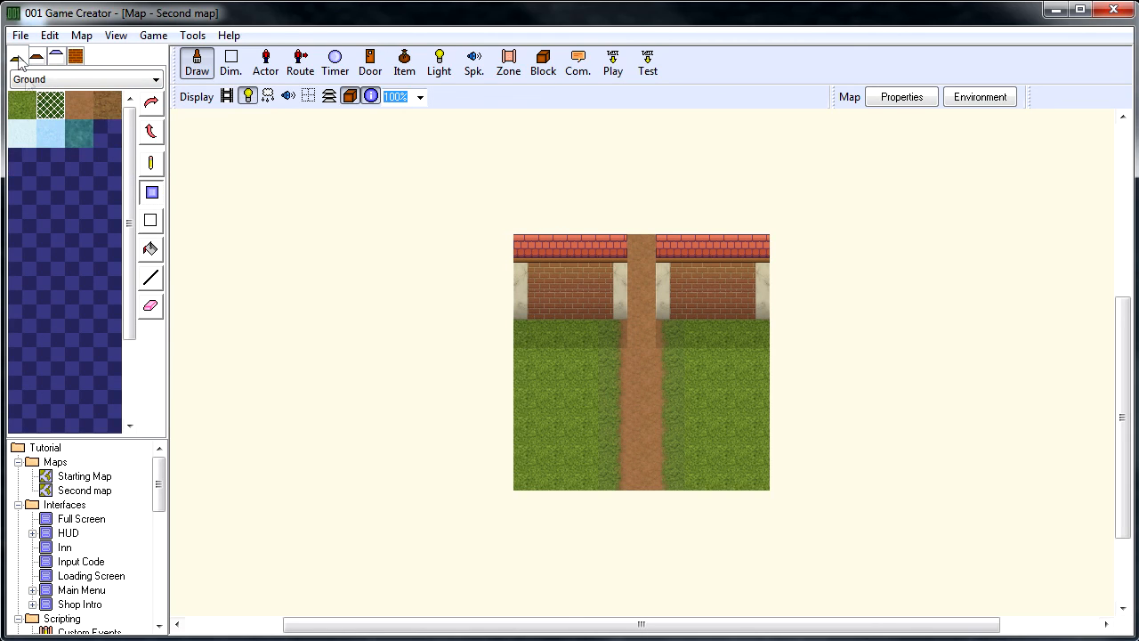
{"action": "left_click", "coordinate": [77, 80]}
{"action": "left_click", "coordinate": [64, 115]}
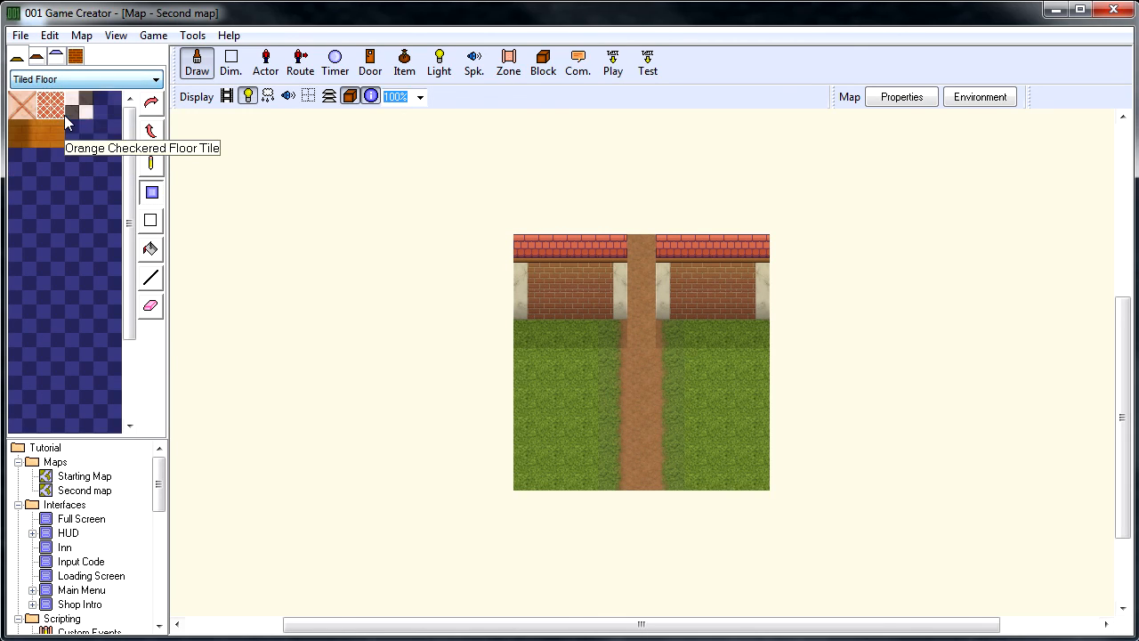
{"action": "left_click", "coordinate": [56, 135]}
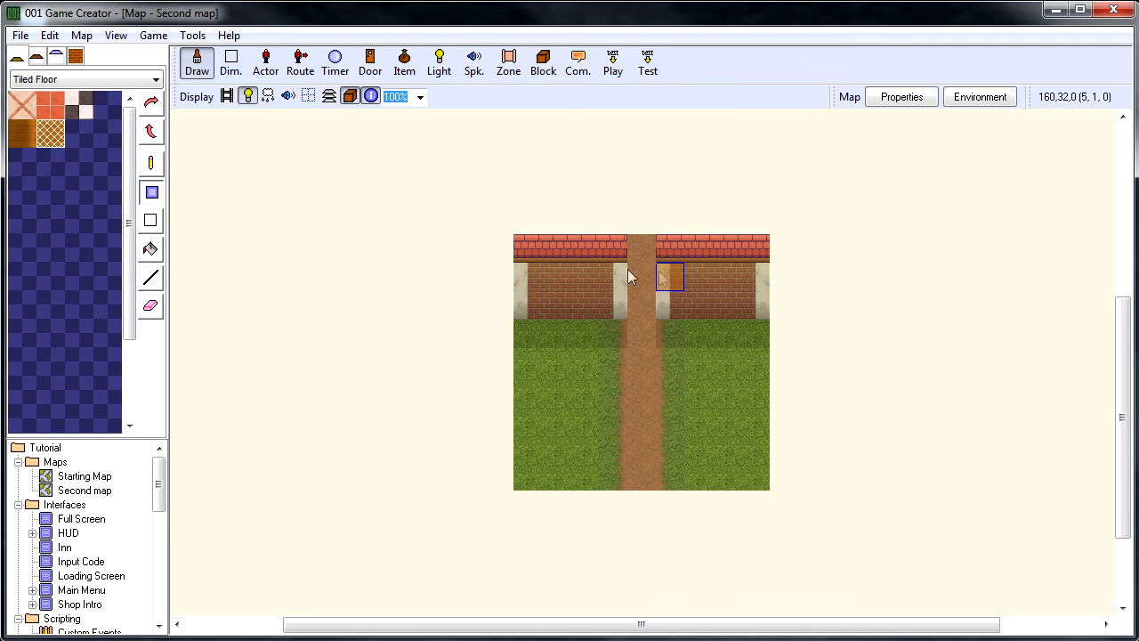
{"action": "left_click_drag", "start_coordinate": [636, 313], "coordinate": [637, 246]}
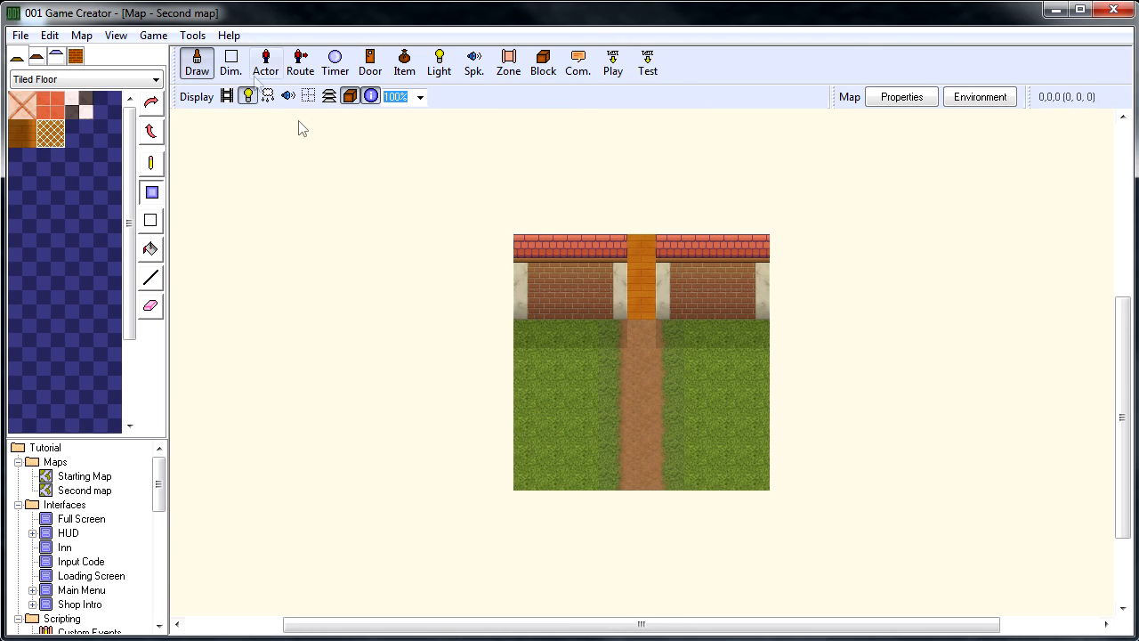
- Place an actor from the Enemy template on the grass to the left of the path, around 1.5, 6
{"action": "left_click", "coordinate": [264, 64]}
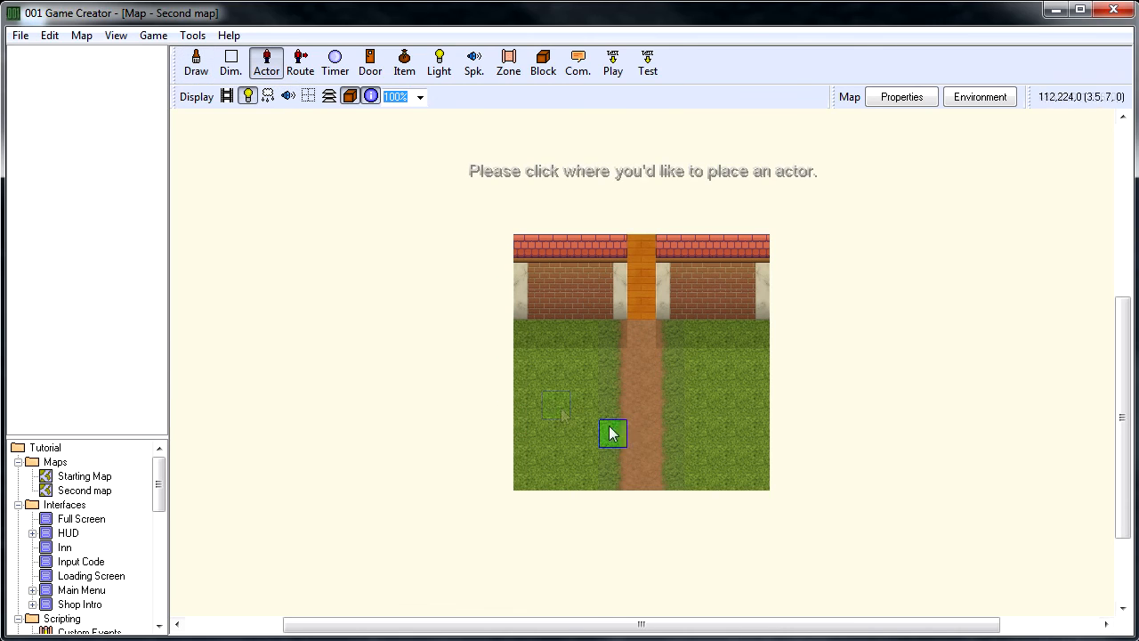
{"action": "left_click", "coordinate": [556, 414]}
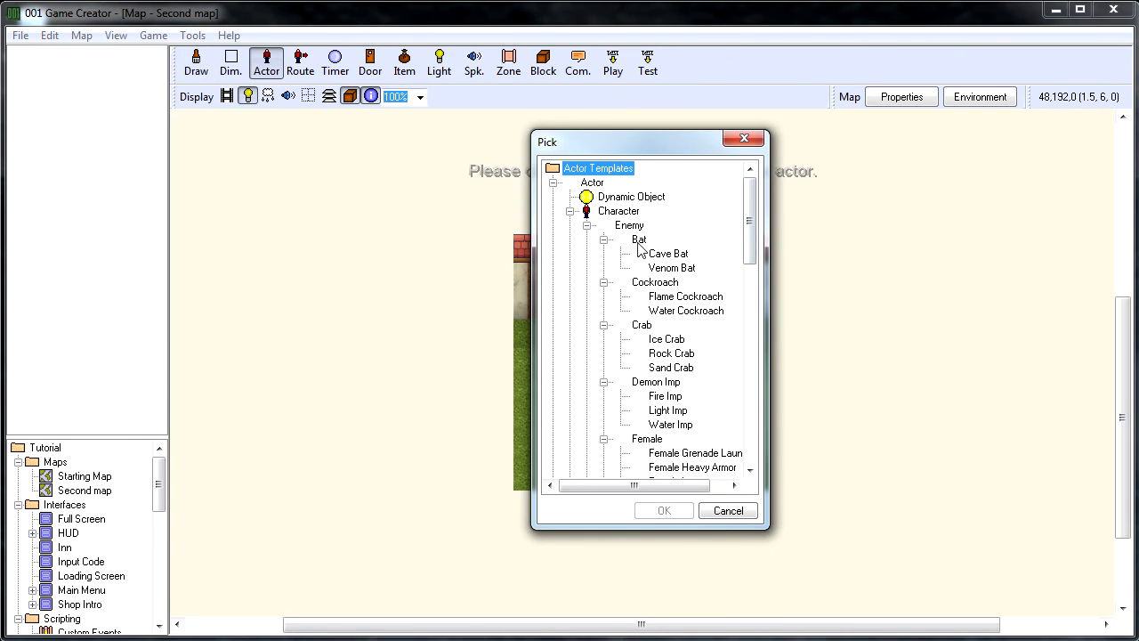
{"action": "mouse_move", "coordinate": [746, 222]}
{"action": "left_mouse_down"}
{"action": "mouse_move", "coordinate": [745, 330]}
{"action": "mouse_move", "coordinate": [746, 223]}
{"action": "left_mouse_up"}
{"action": "left_click_drag", "start_coordinate": [752, 229], "coordinate": [775, 164]}
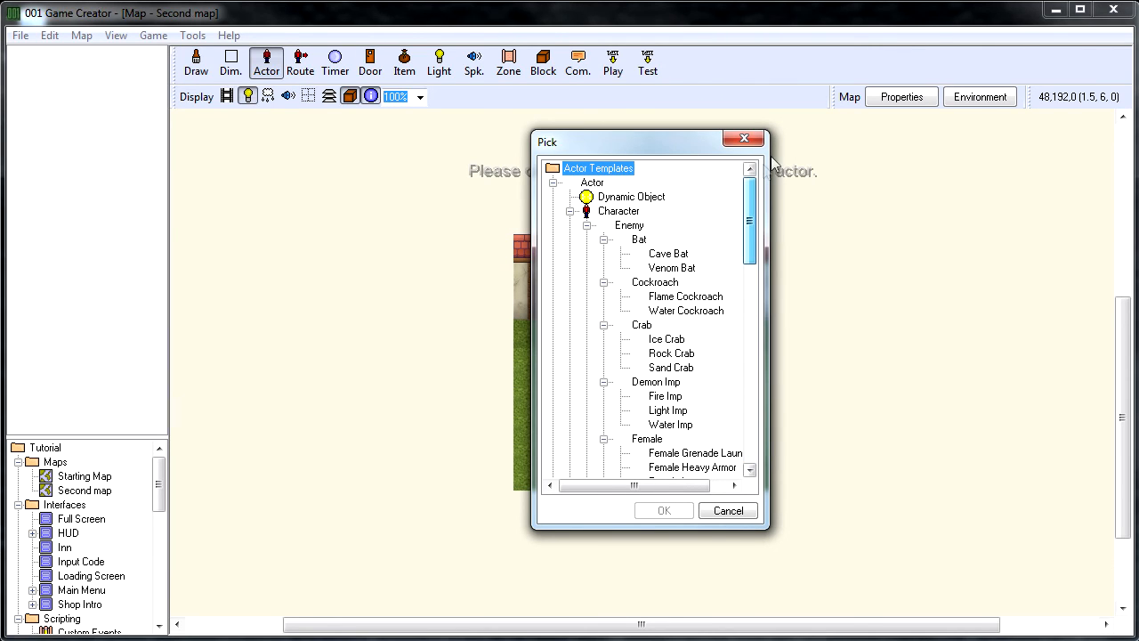
{"action": "left_click", "coordinate": [630, 228]}
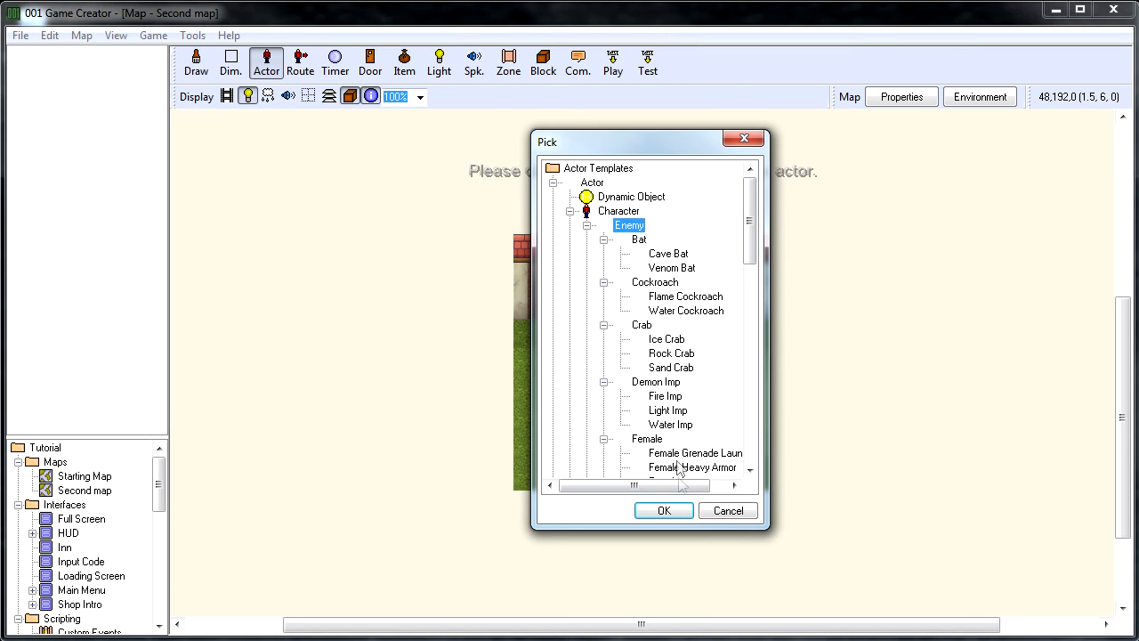
{"action": "left_click", "coordinate": [664, 510]}
{"action": "left_click", "coordinate": [677, 511]}
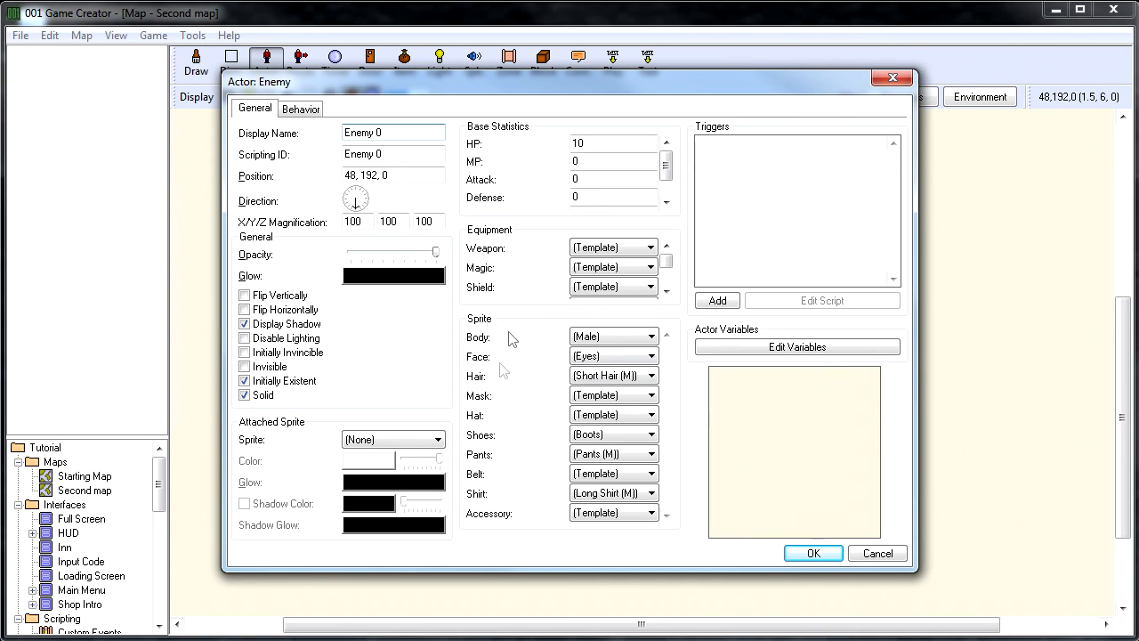
- Set the enemy's body sprite to Spider
{"action": "left_click", "coordinate": [635, 341]}
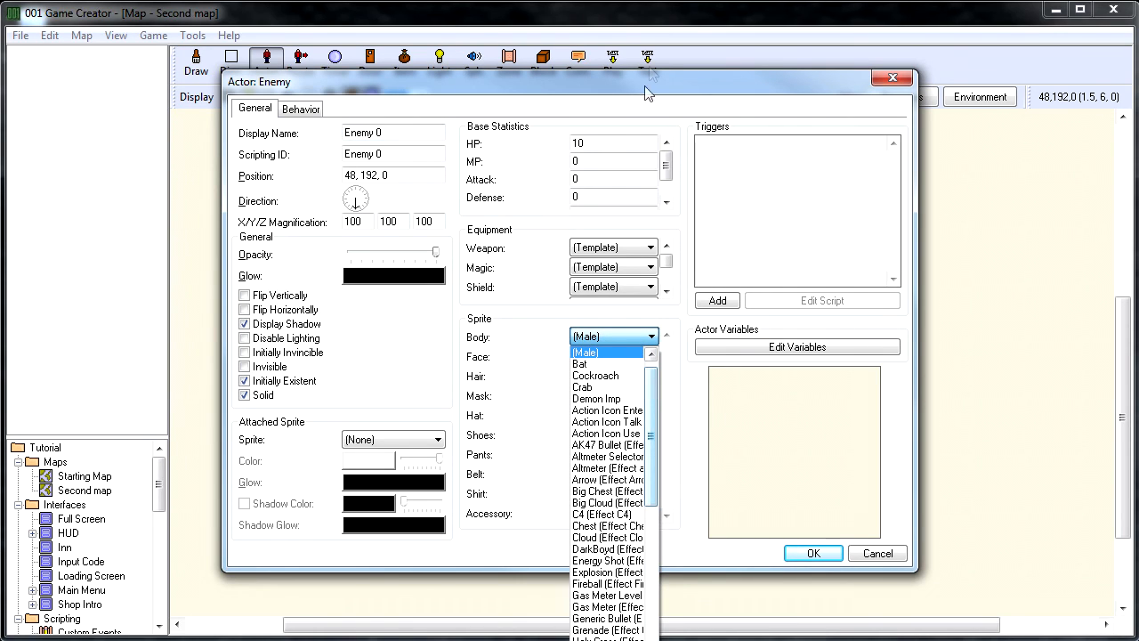
{"action": "left_click", "coordinate": [648, 119]}
{"action": "left_click_drag", "start_coordinate": [649, 72], "coordinate": [659, 21]}
{"action": "left_click", "coordinate": [660, 284]}
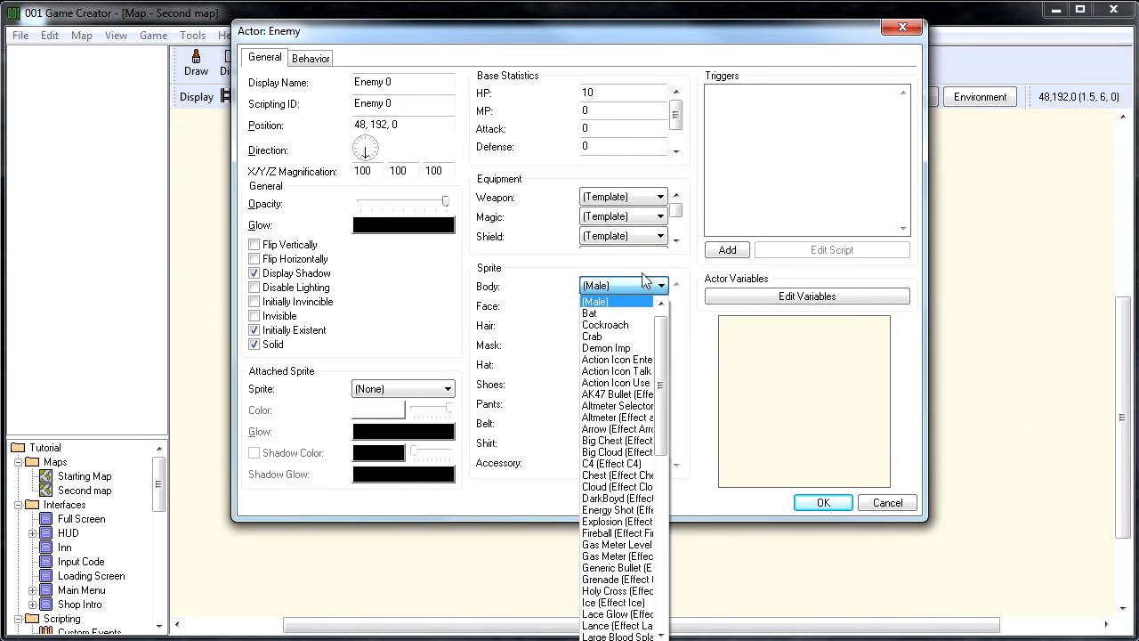
{"action": "left_click_drag", "start_coordinate": [665, 318], "coordinate": [668, 525]}
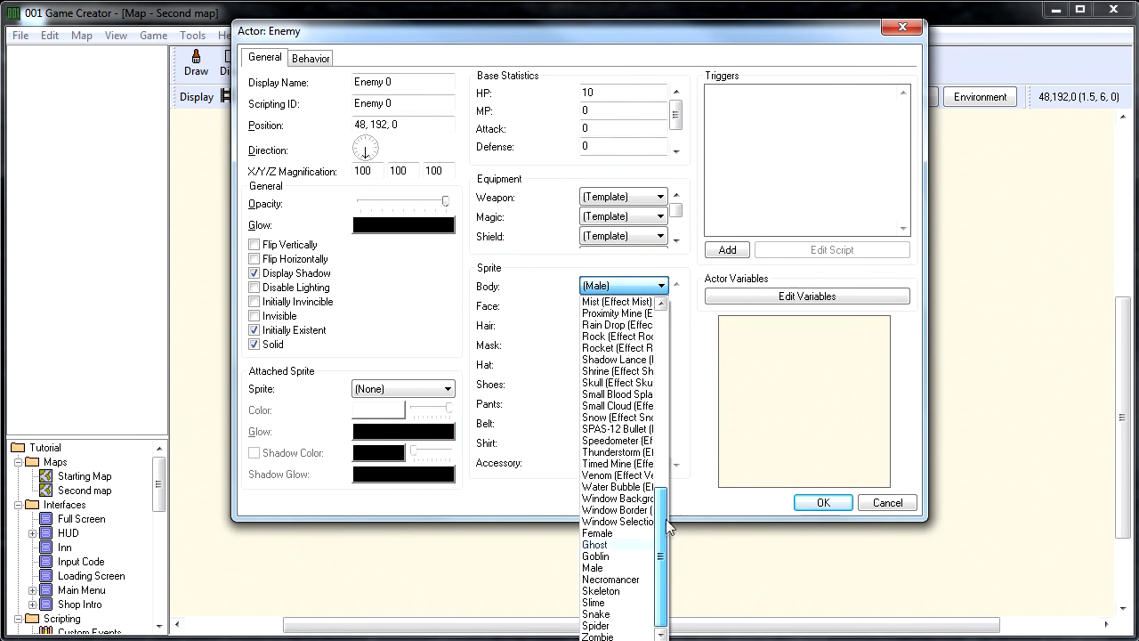
{"action": "left_click", "coordinate": [614, 625]}
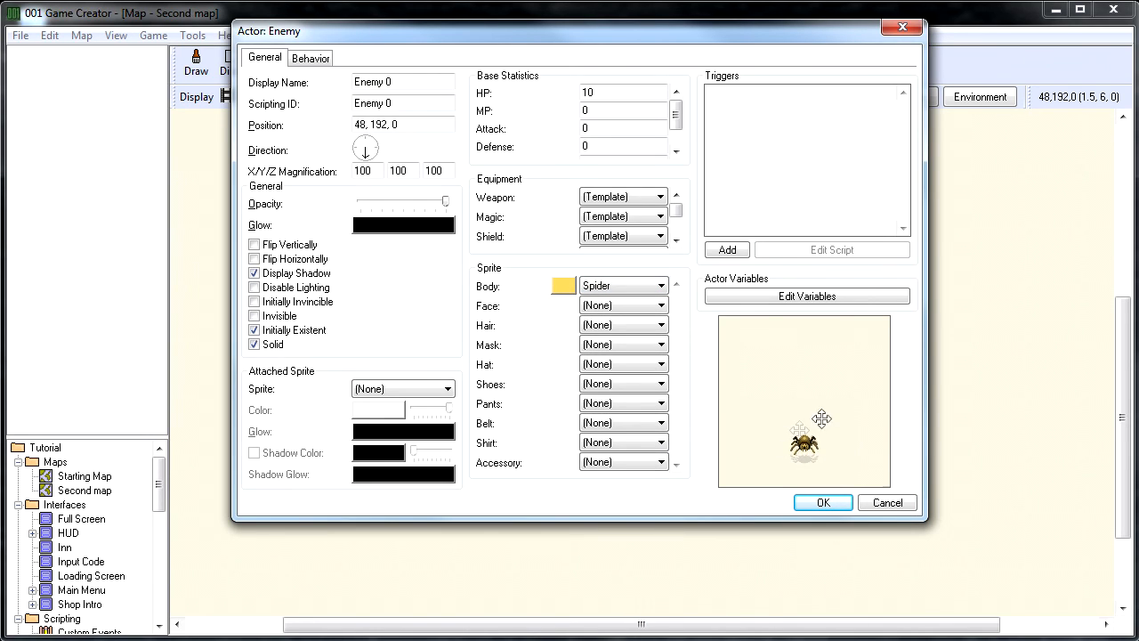
- Colour the spider's body light grey (192, 192, 192) and set the enemy's weapon to Generic Attack
{"action": "left_click", "coordinate": [566, 285]}
{"action": "left_click", "coordinate": [376, 195]}
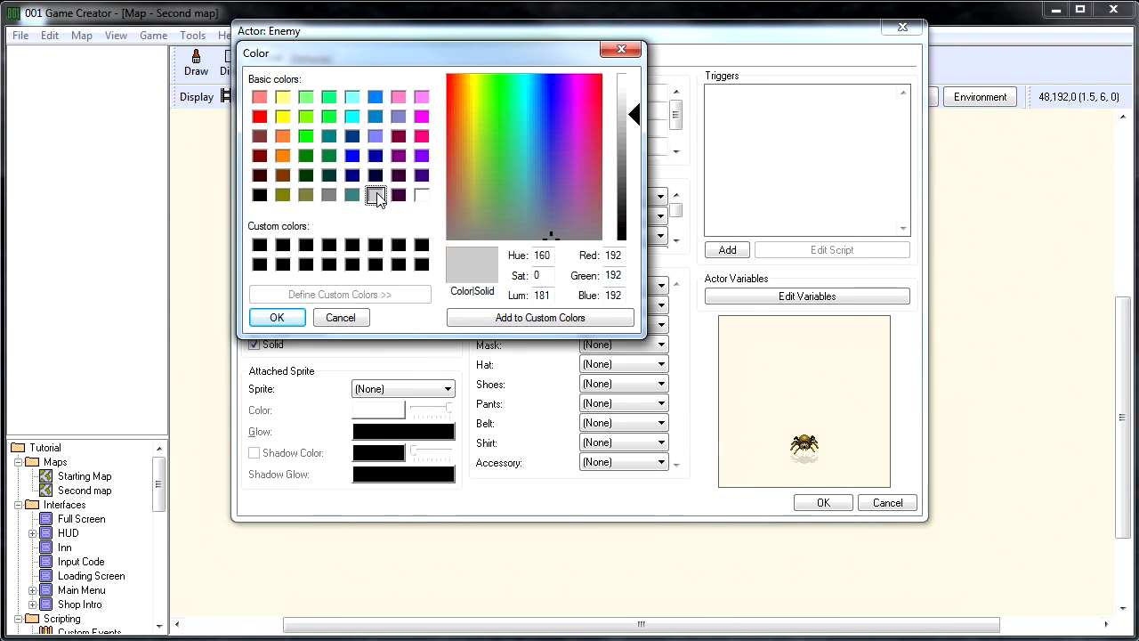
{"action": "left_click", "coordinate": [276, 317]}
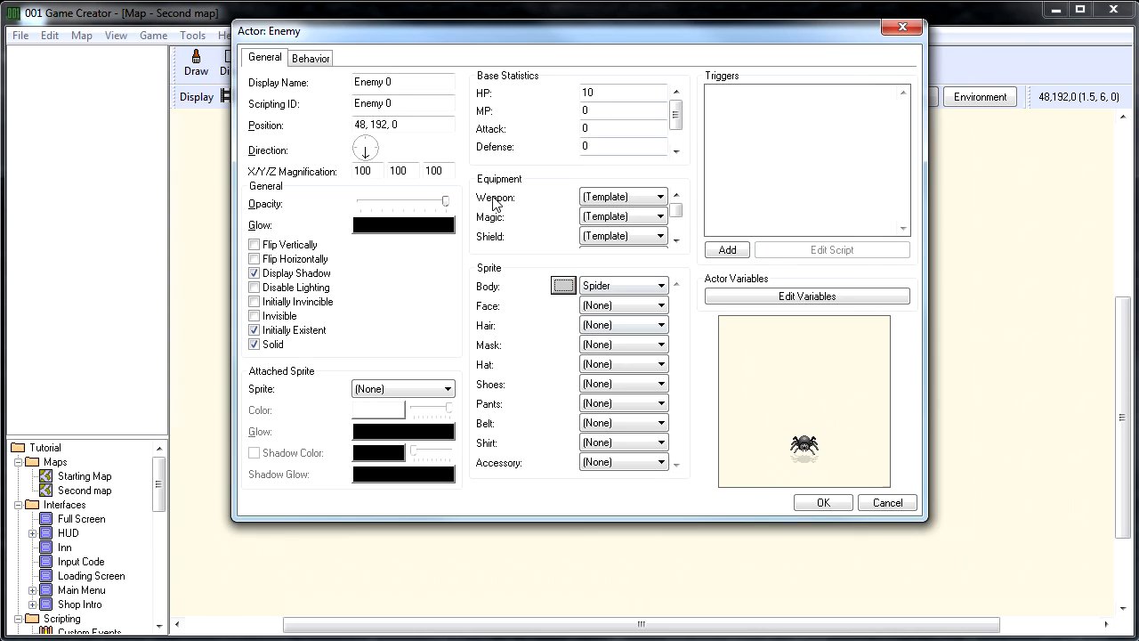
{"action": "left_click", "coordinate": [620, 198]}
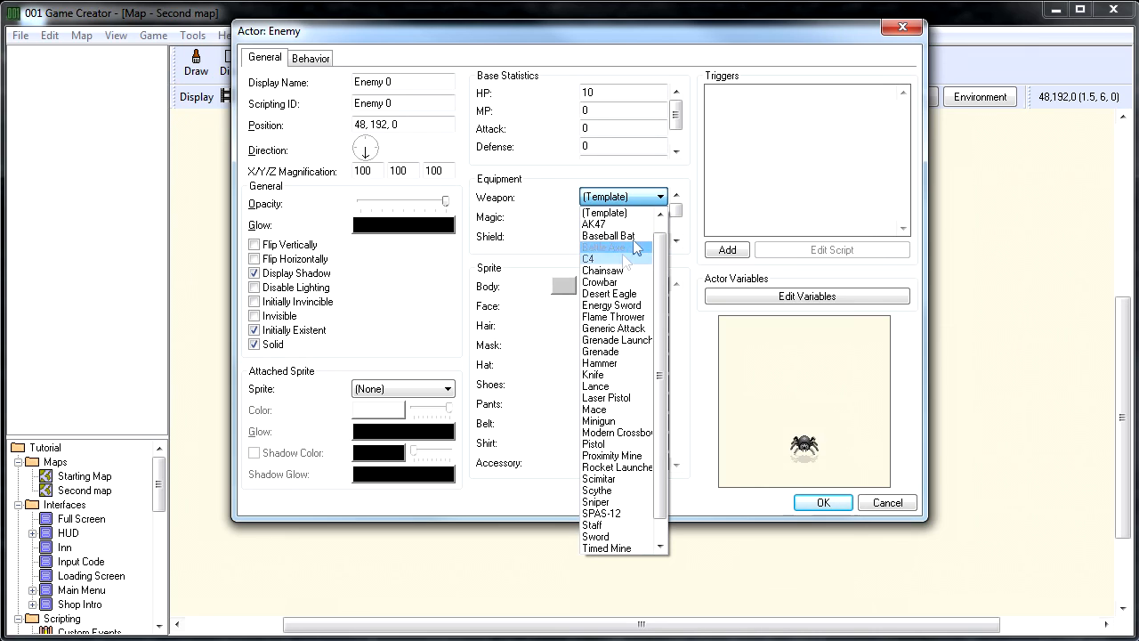
{"action": "left_click", "coordinate": [625, 331]}
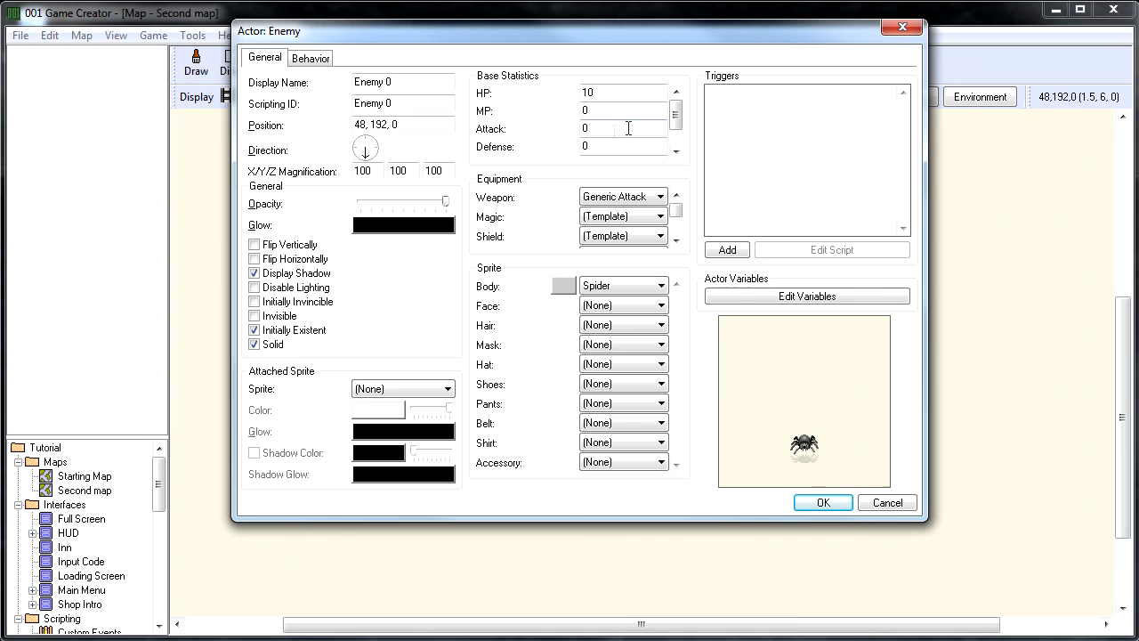
- Try Baseball Bat as the enemy's weapon, and switch the weapon back to Generic Attack
{"action": "left_click", "coordinate": [627, 199]}
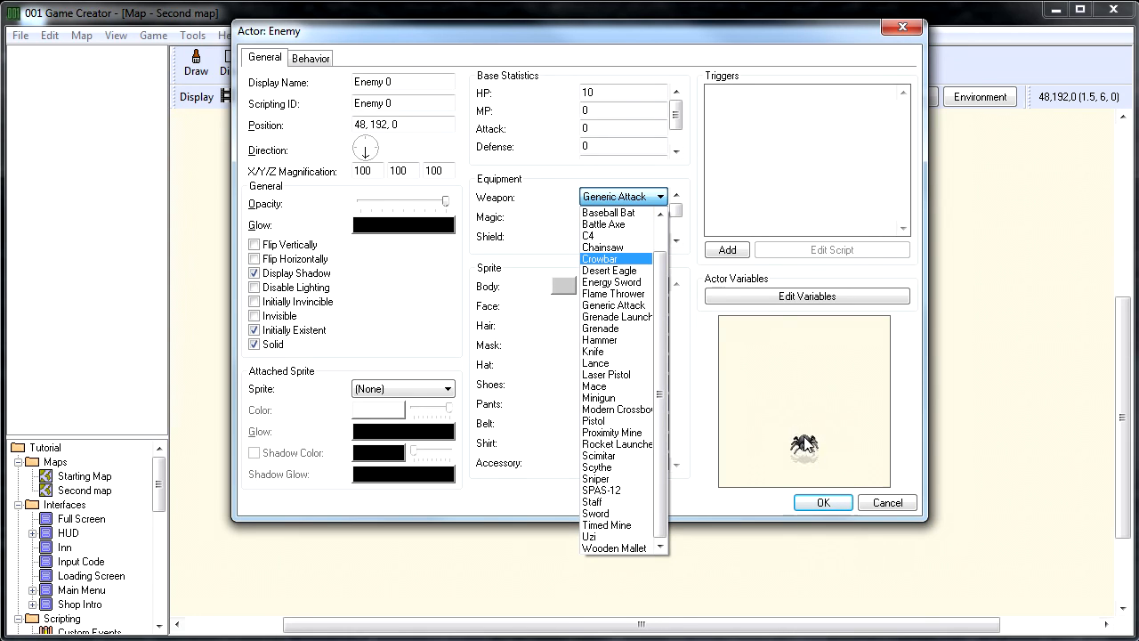
{"action": "key", "text": "Up"}
{"action": "key", "text": "Up"}
{"action": "key", "text": "Up"}
{"action": "key", "text": "Up"}
{"action": "key", "text": "Return"}
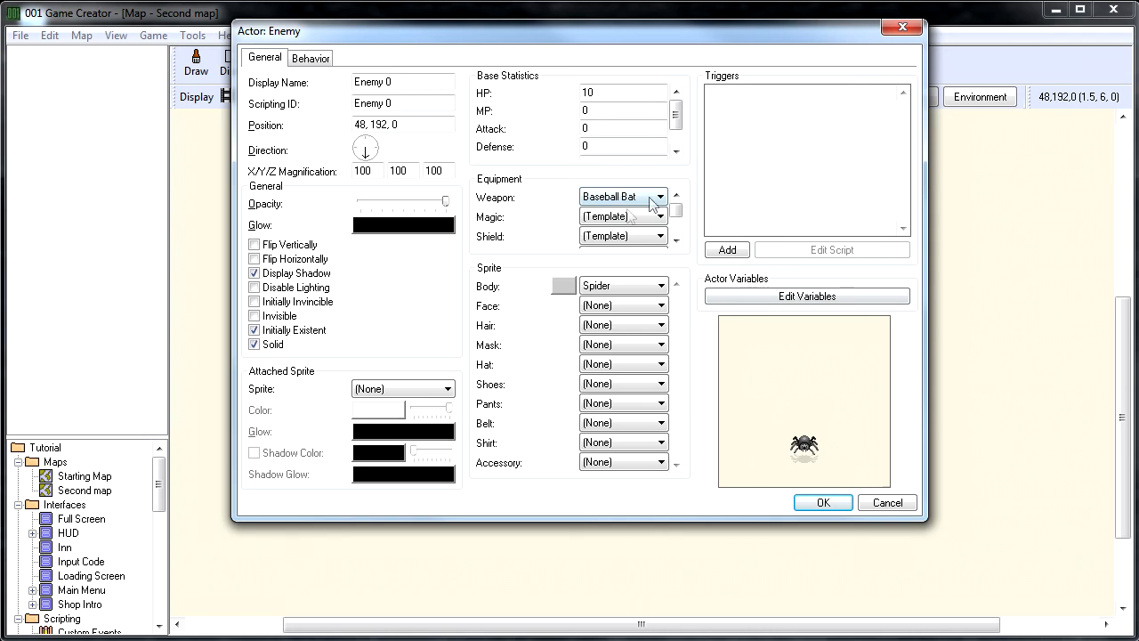
{"action": "left_click", "coordinate": [607, 199]}
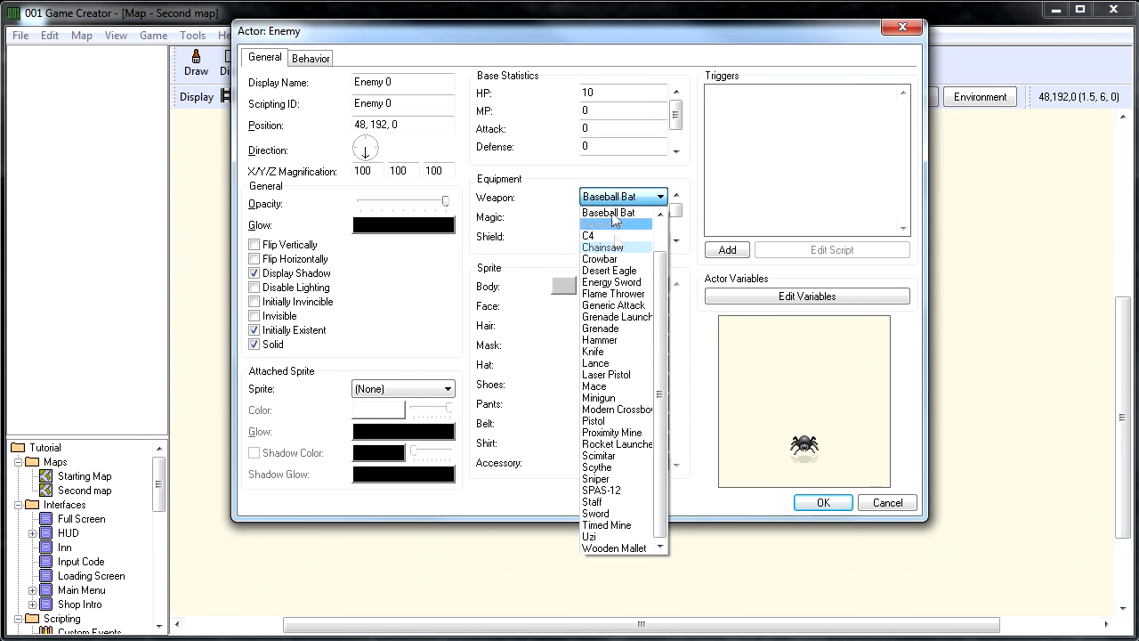
{"action": "left_click", "coordinate": [623, 305]}
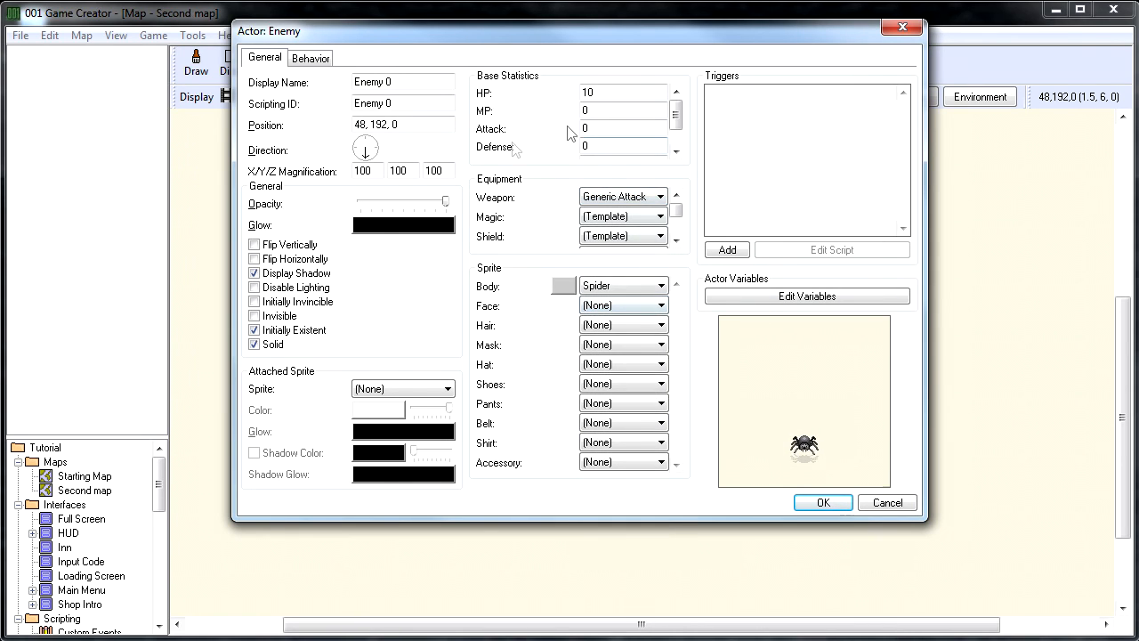
- Set the enemy's base Attack statistic to 9
{"action": "double_click", "coordinate": [624, 130]}
{"action": "type", "text": "9"}
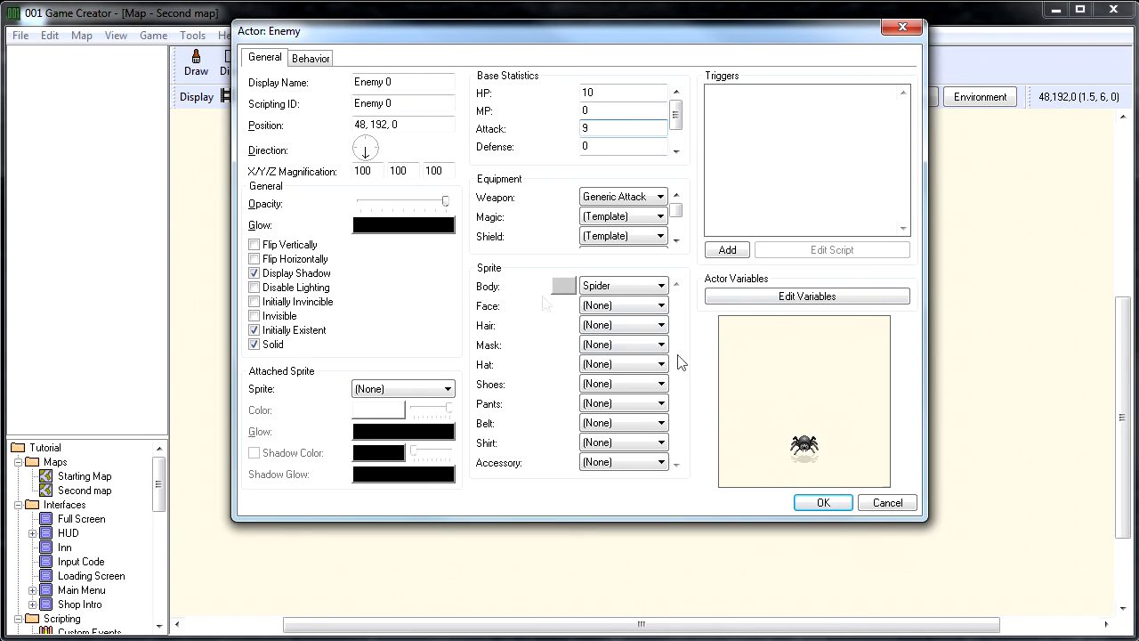
- Assign the enemy to the Bad team, lower its movement speed slightly, and accept the actor settings
{"action": "left_click", "coordinate": [311, 59]}
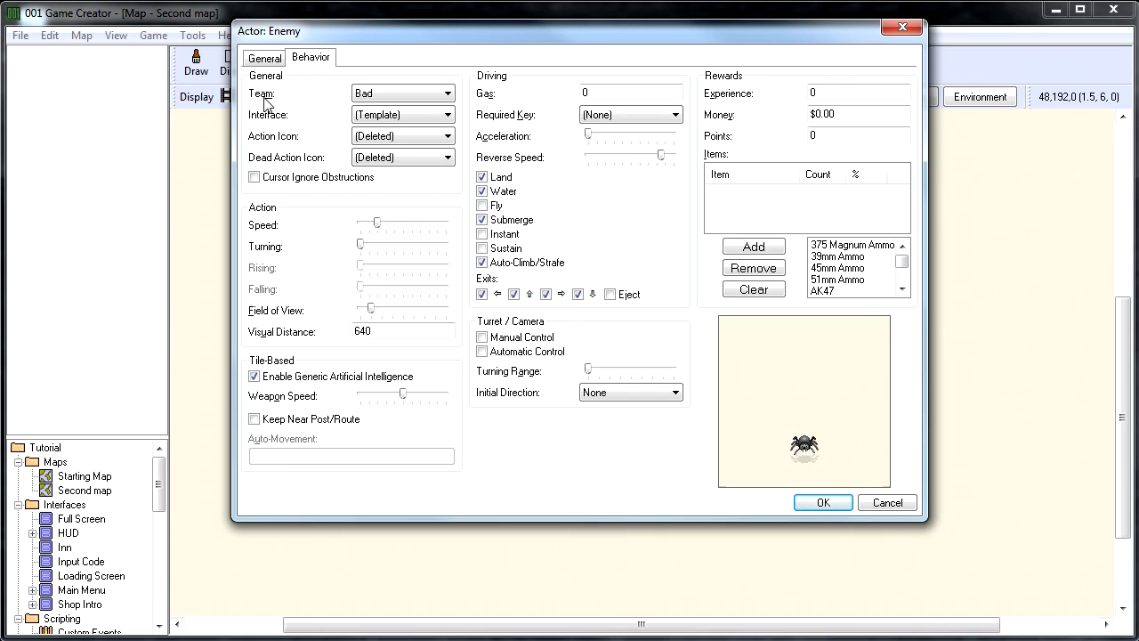
{"action": "left_click", "coordinate": [388, 96]}
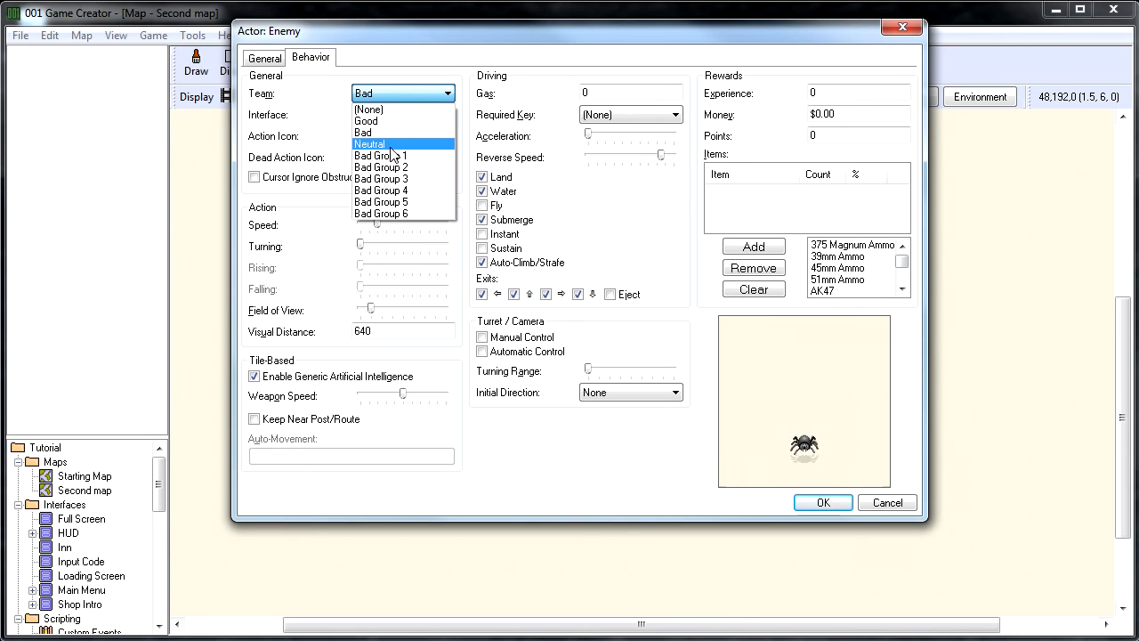
{"action": "left_click", "coordinate": [376, 131]}
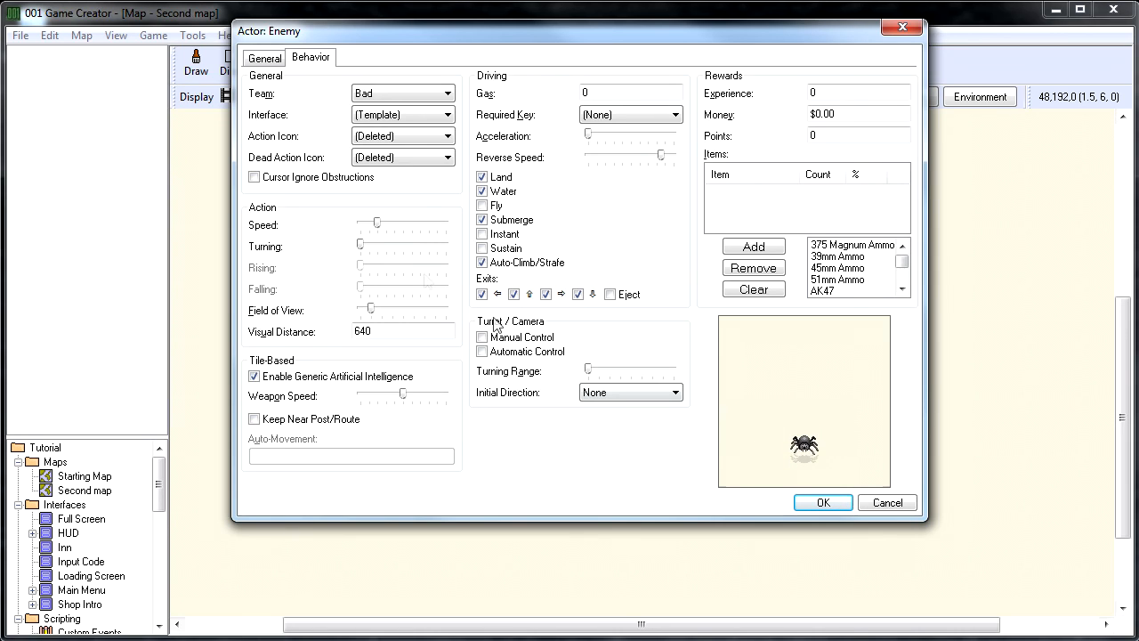
{"action": "left_click_drag", "start_coordinate": [378, 223], "coordinate": [372, 225]}
{"action": "left_click", "coordinate": [820, 504]}
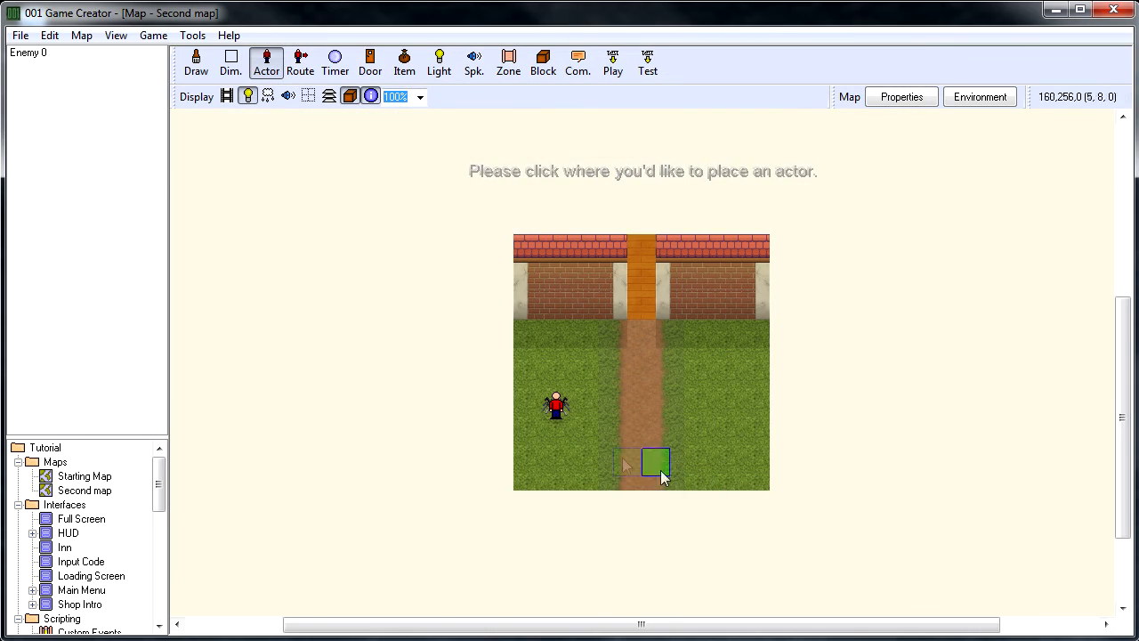
- Turn off the information icons on the map so the placed enemy is shown with its spider sprite
{"action": "left_click", "coordinate": [559, 409]}
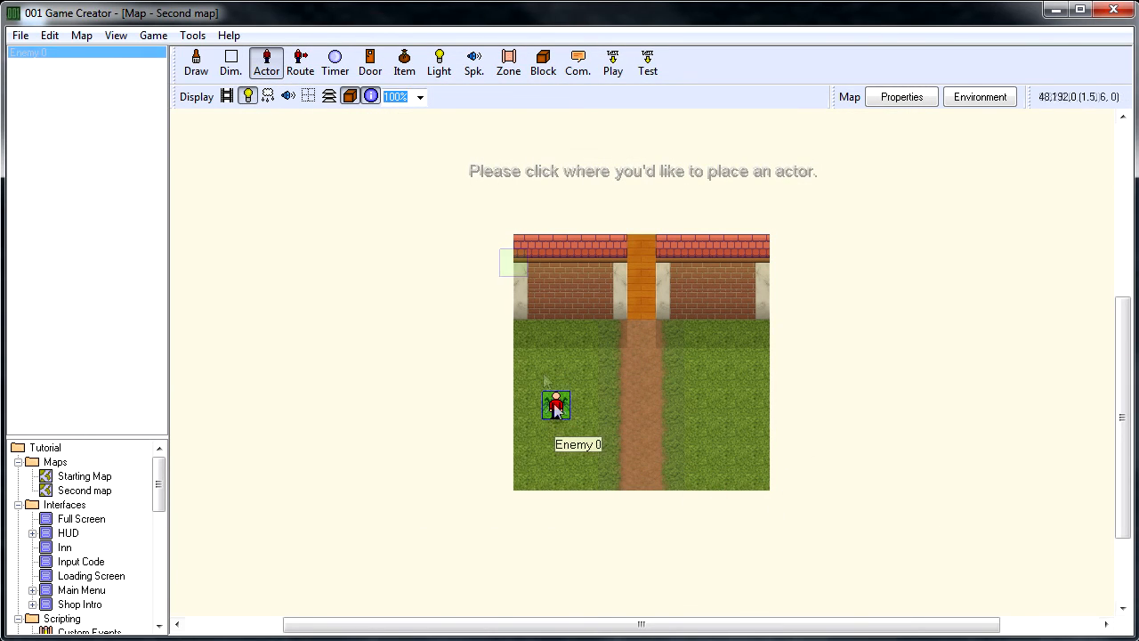
{"action": "left_click", "coordinate": [370, 97]}
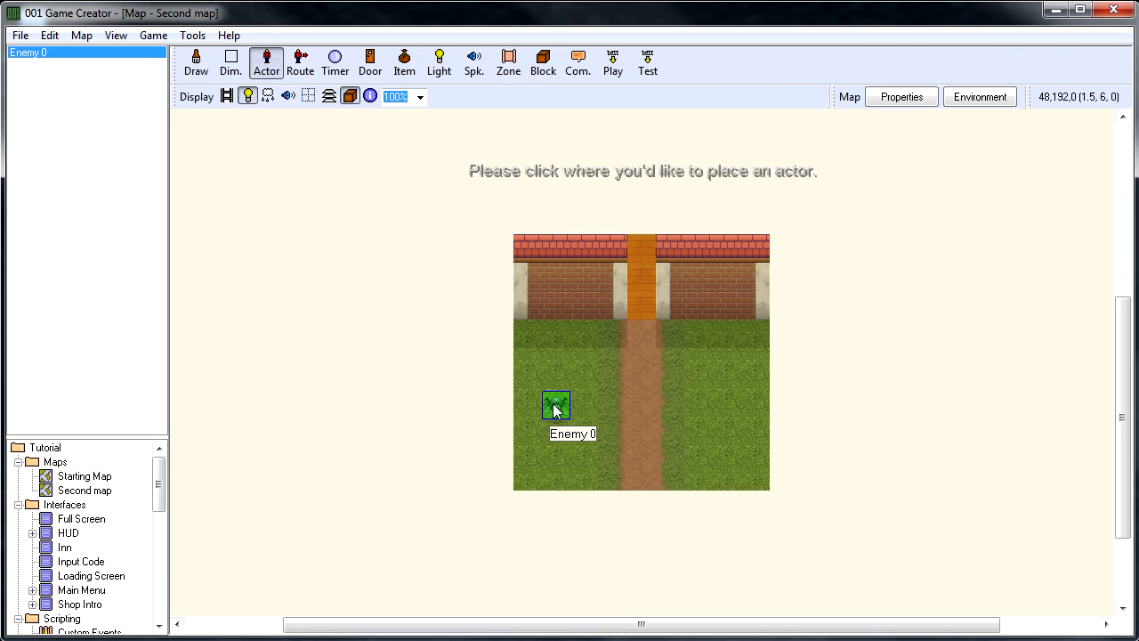
{"action": "left_click", "coordinate": [709, 414]}
{"action": "left_click_drag", "start_coordinate": [753, 239], "coordinate": [753, 435]}
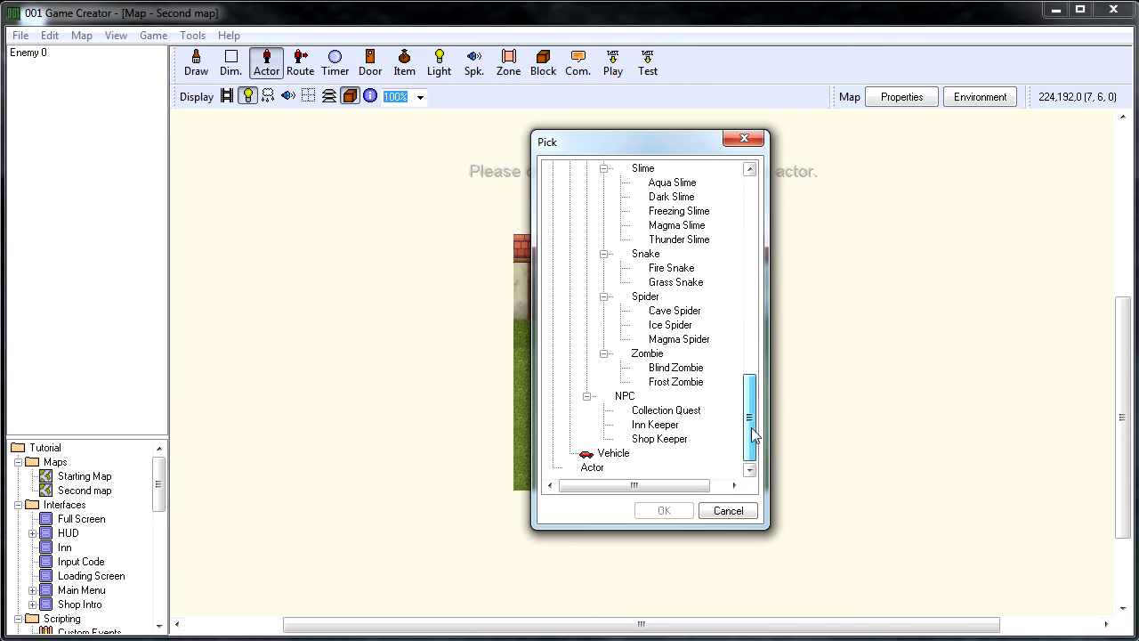
{"action": "left_click", "coordinate": [675, 311]}
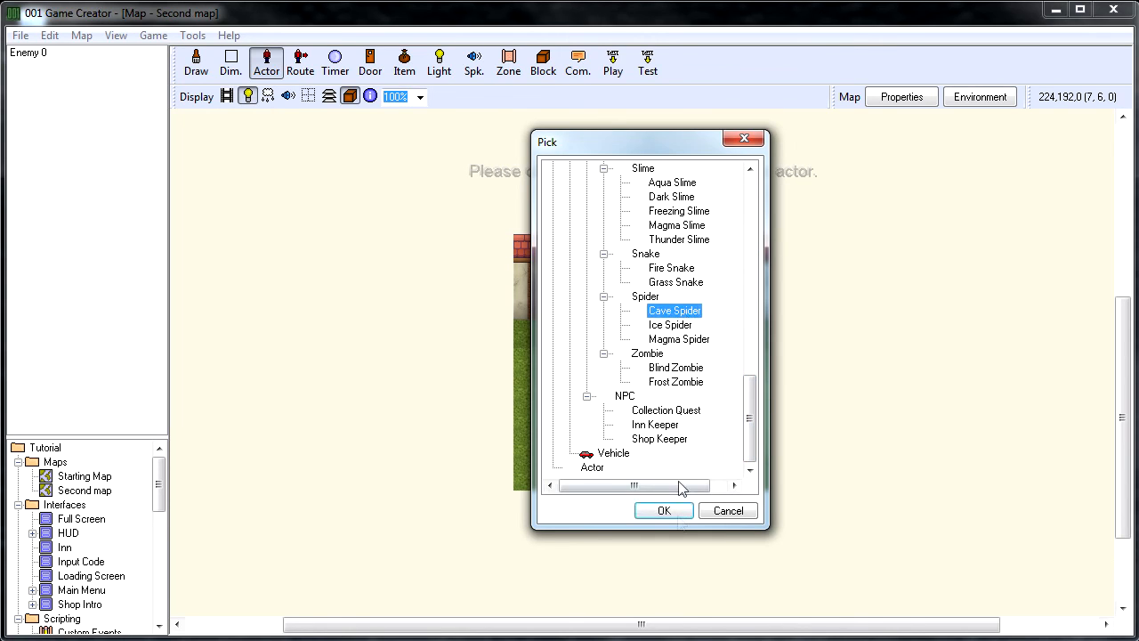
{"action": "left_click", "coordinate": [669, 511]}
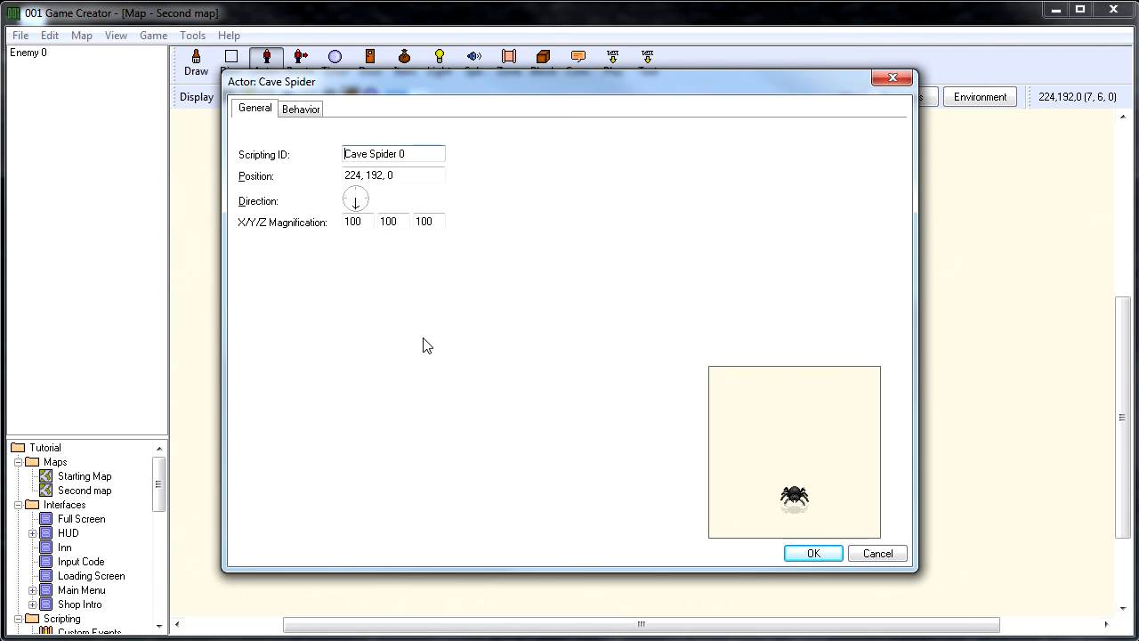
{"action": "left_click", "coordinate": [301, 109]}
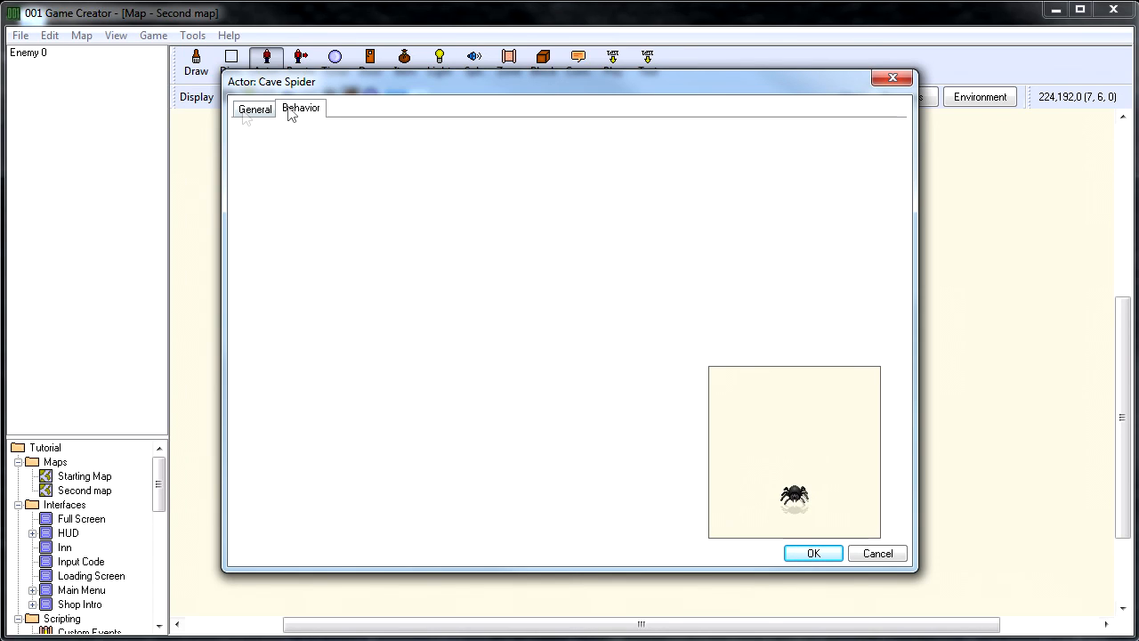
{"action": "left_click", "coordinate": [254, 109]}
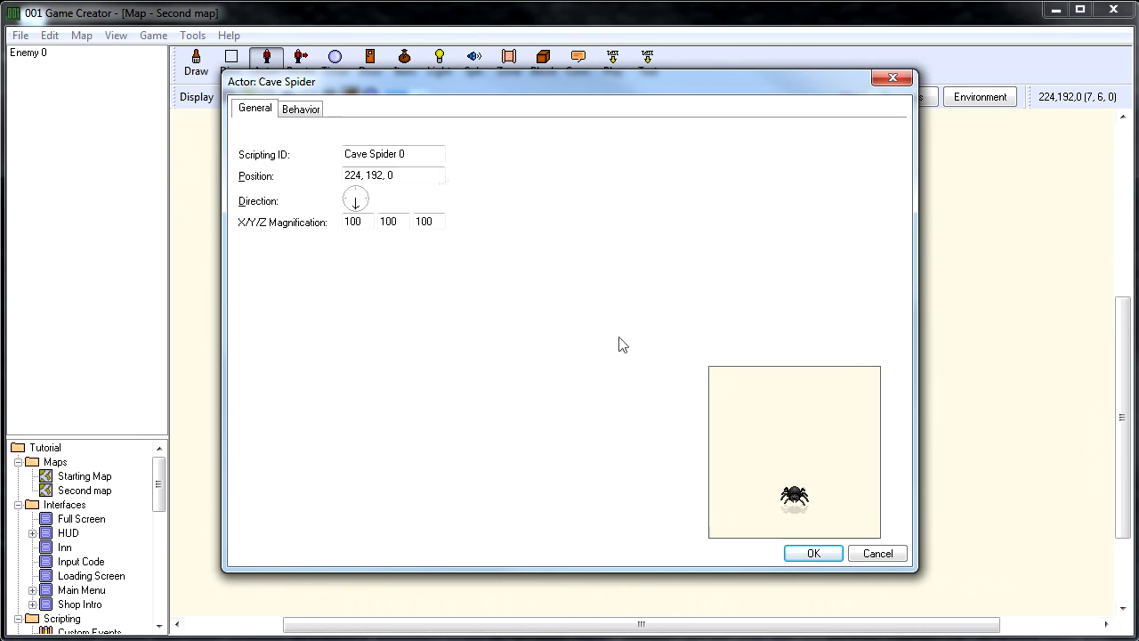
{"action": "left_click", "coordinate": [869, 554]}
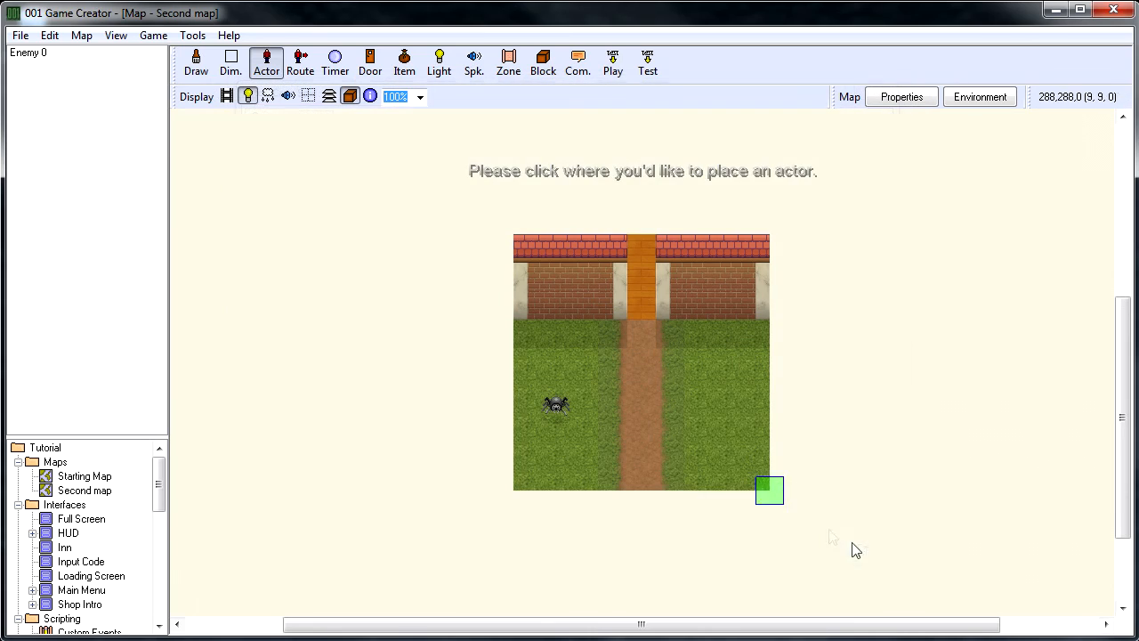